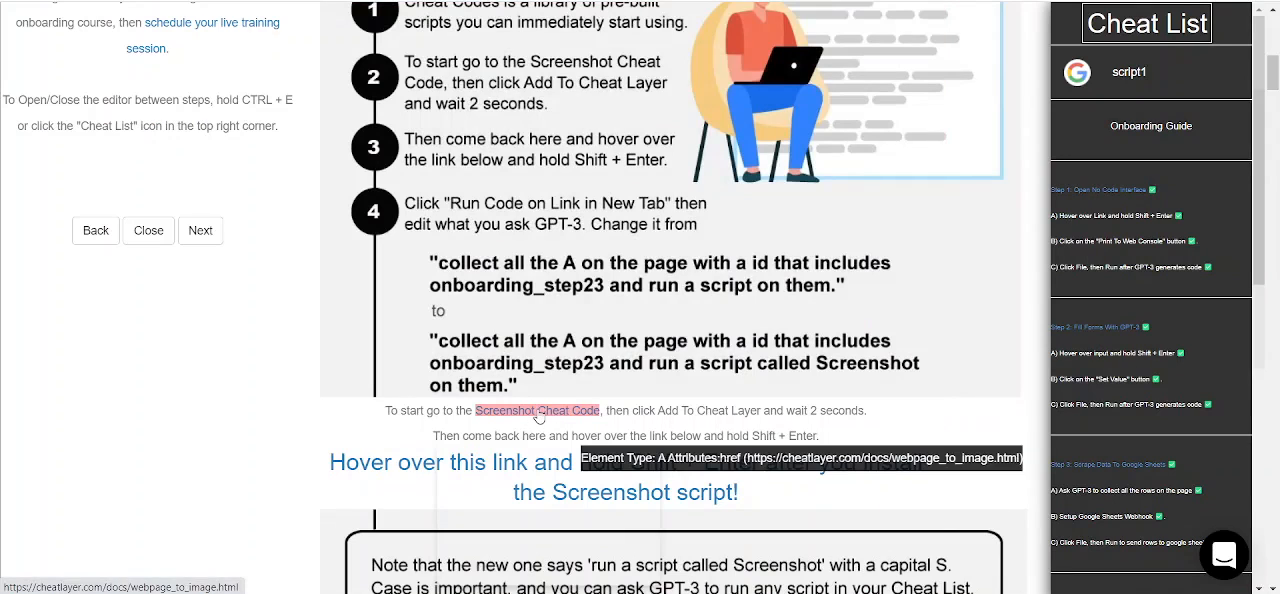
Step: Add the Screenshot cheat code to Cheat Layer from its page and display the script's options in the Cheat List
left_click(539, 418)
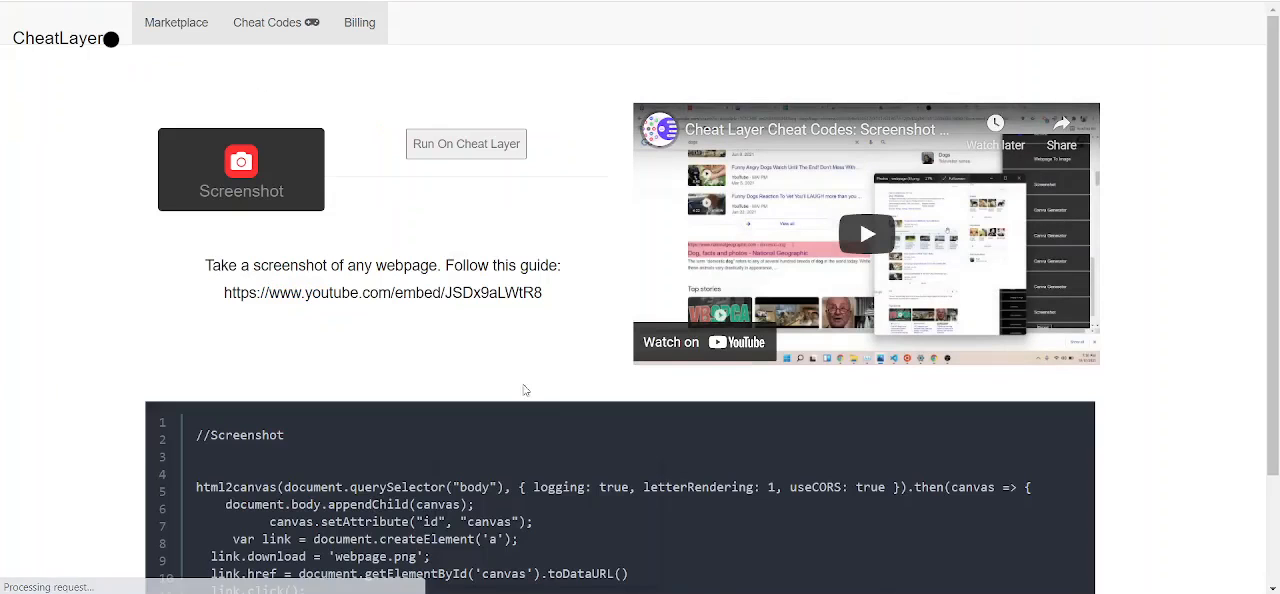
left_click(491, 150)
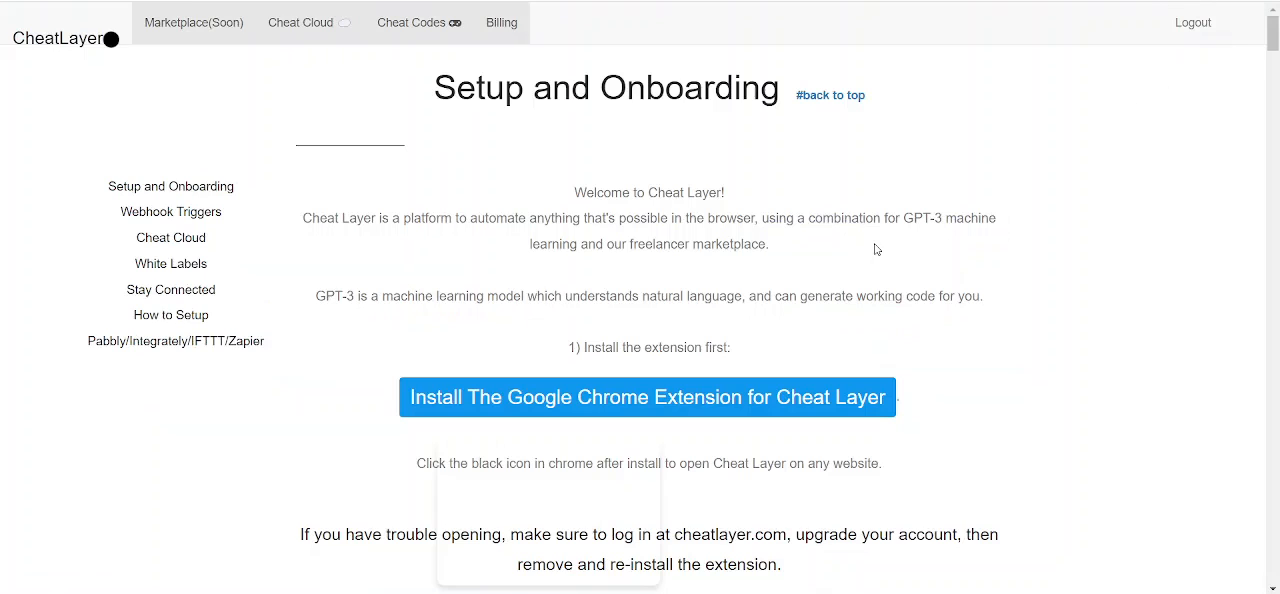
mouse_move(1092, 128)
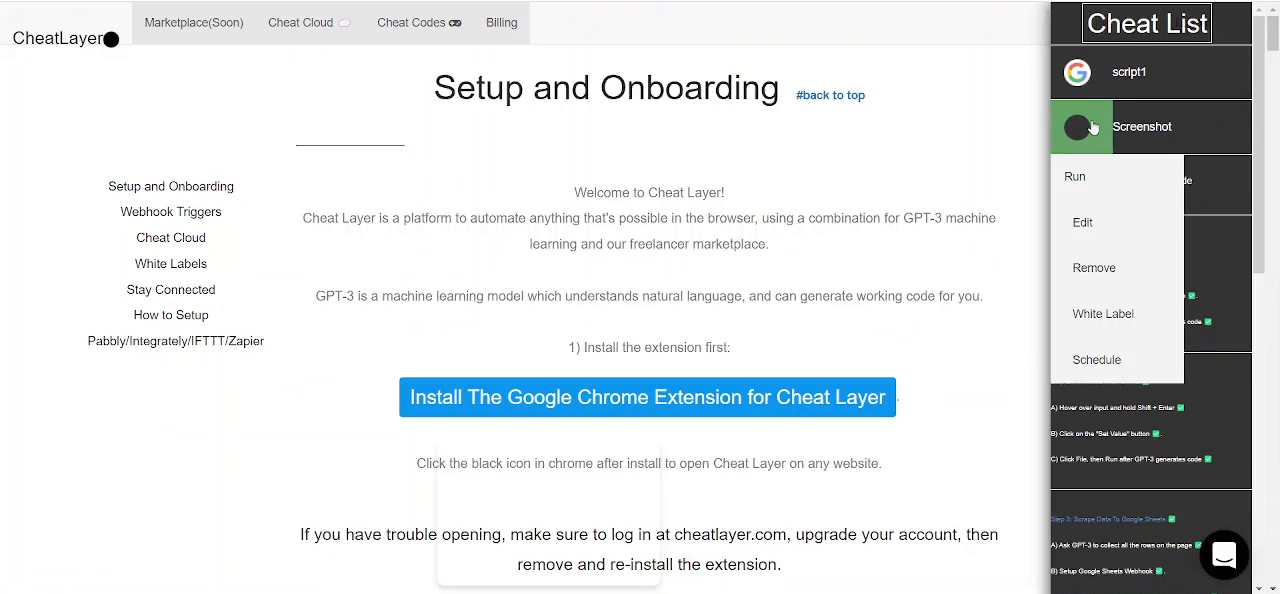
left_click(1102, 316)
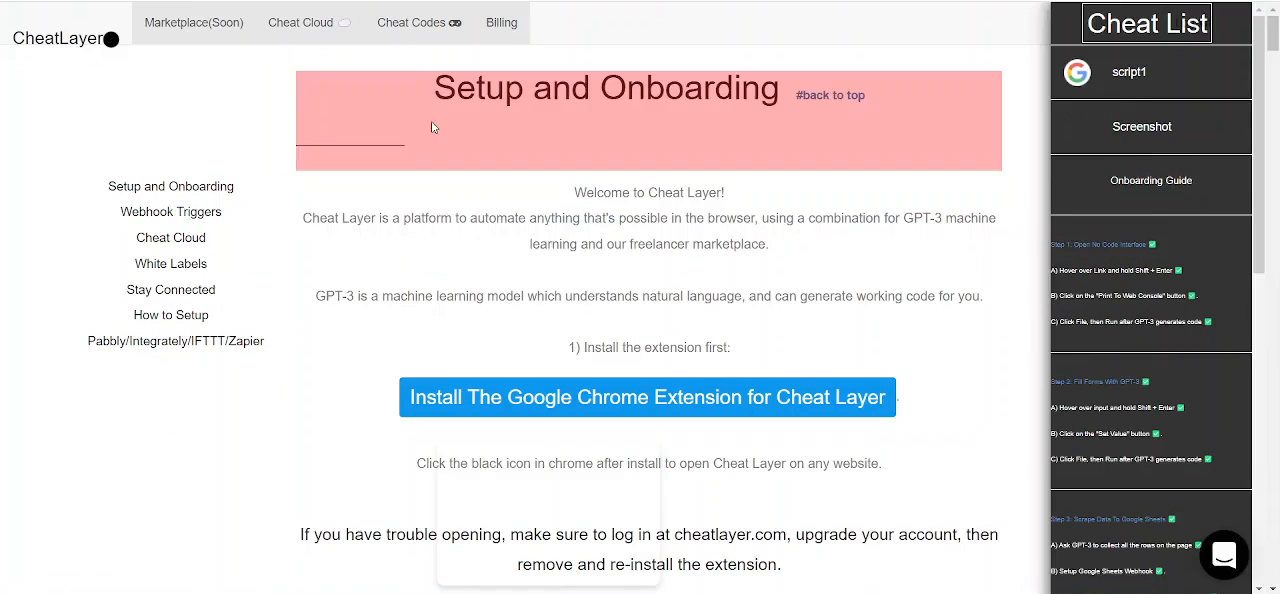
Step: Open the Cheat Codes library and look through the available pre-built scripts
left_click(427, 18)
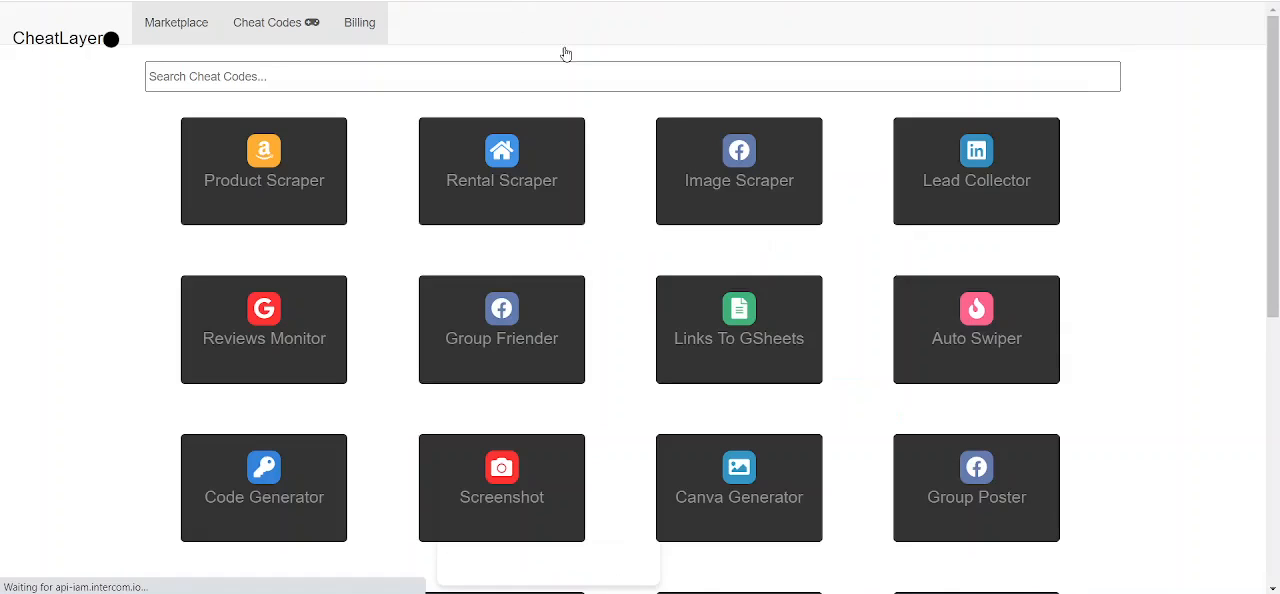
scroll(606, 216, "down", 2)
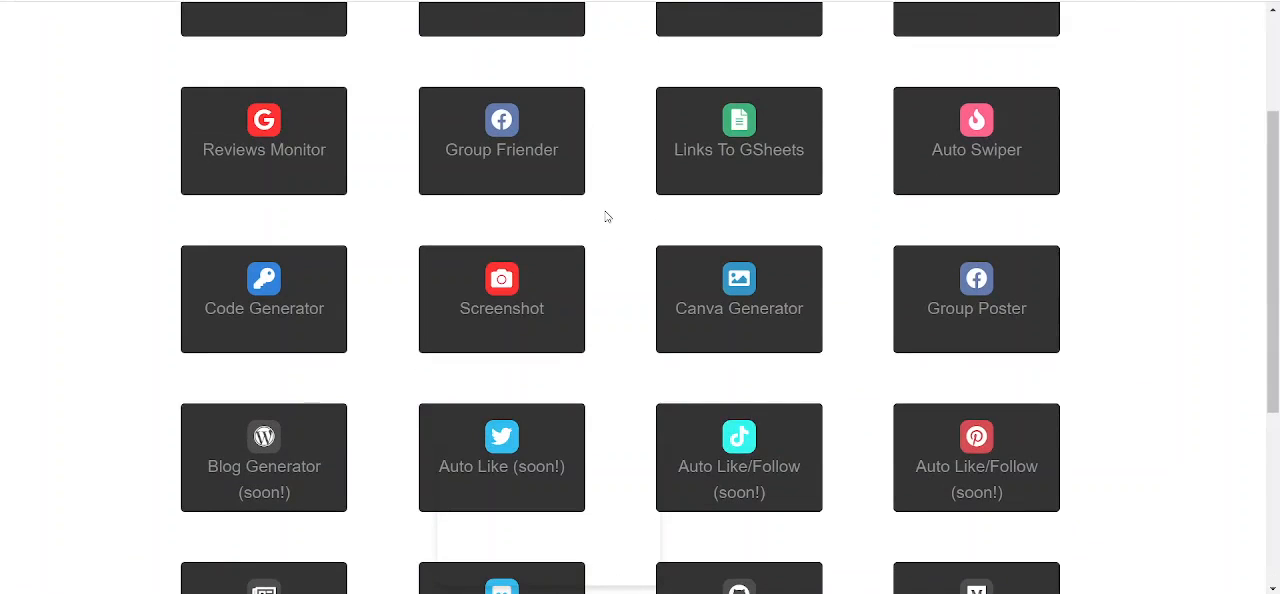
scroll(606, 216, "up", 1)
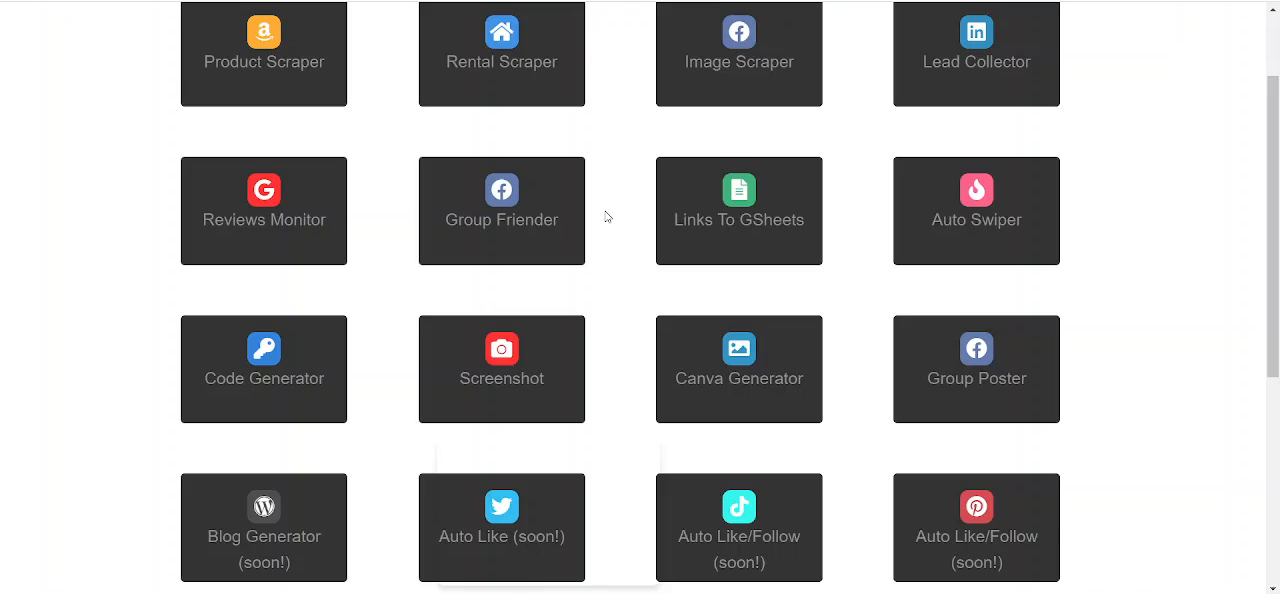
scroll(606, 216, "up", 1)
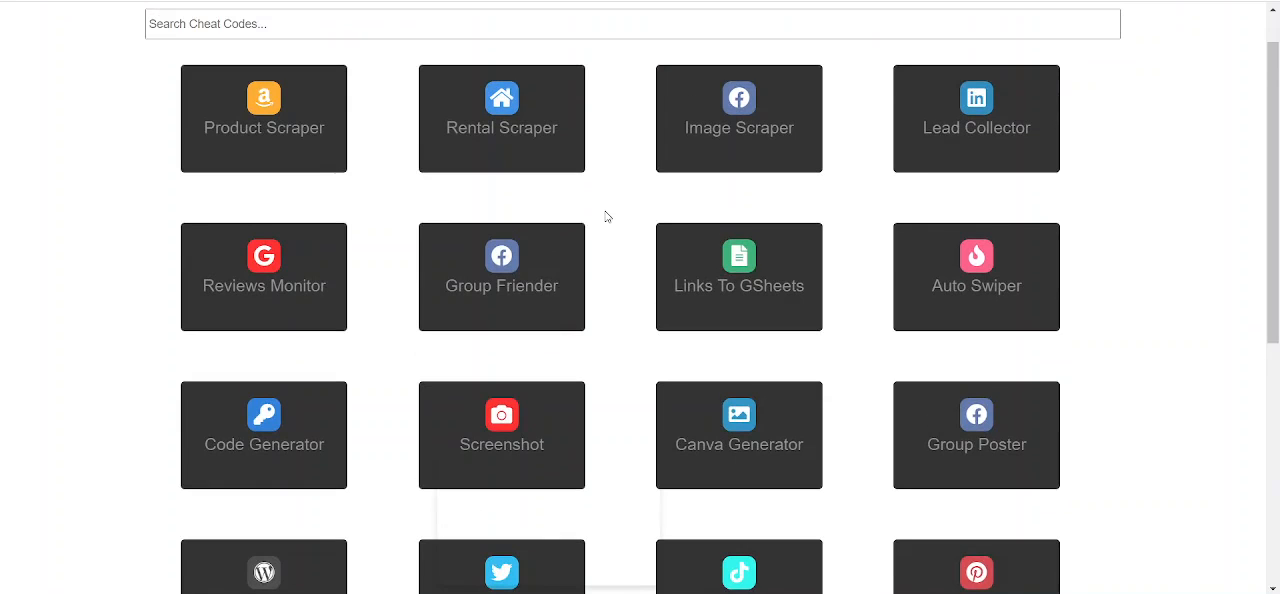
scroll(606, 216, "down", 2)
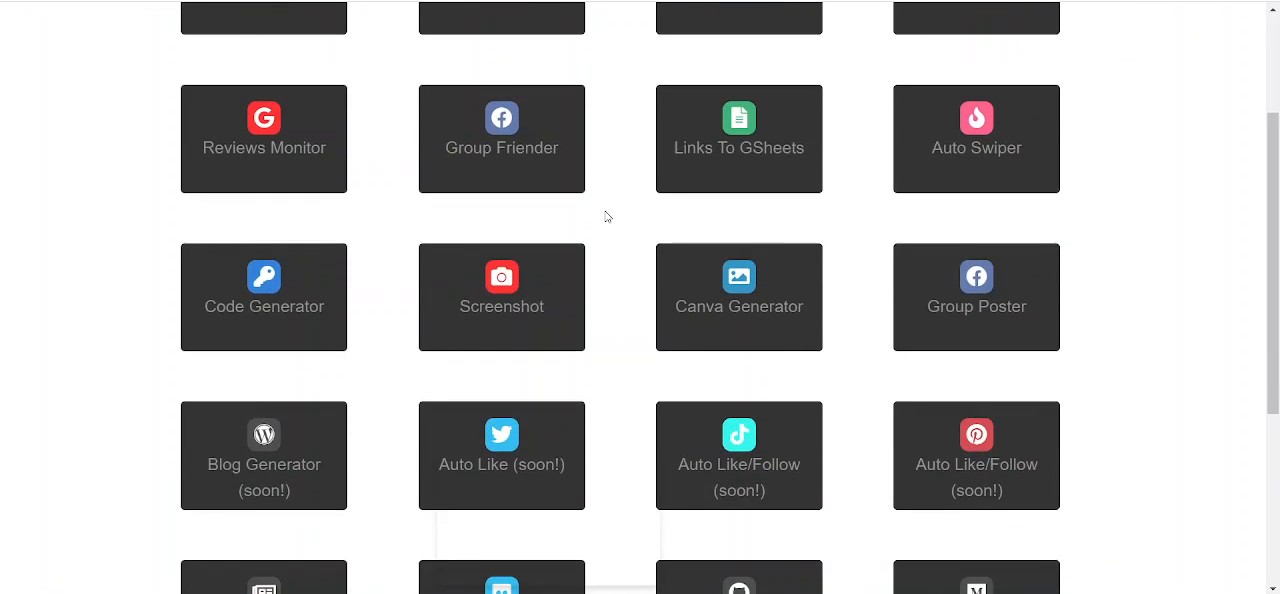
scroll(254, 187, "up", 3)
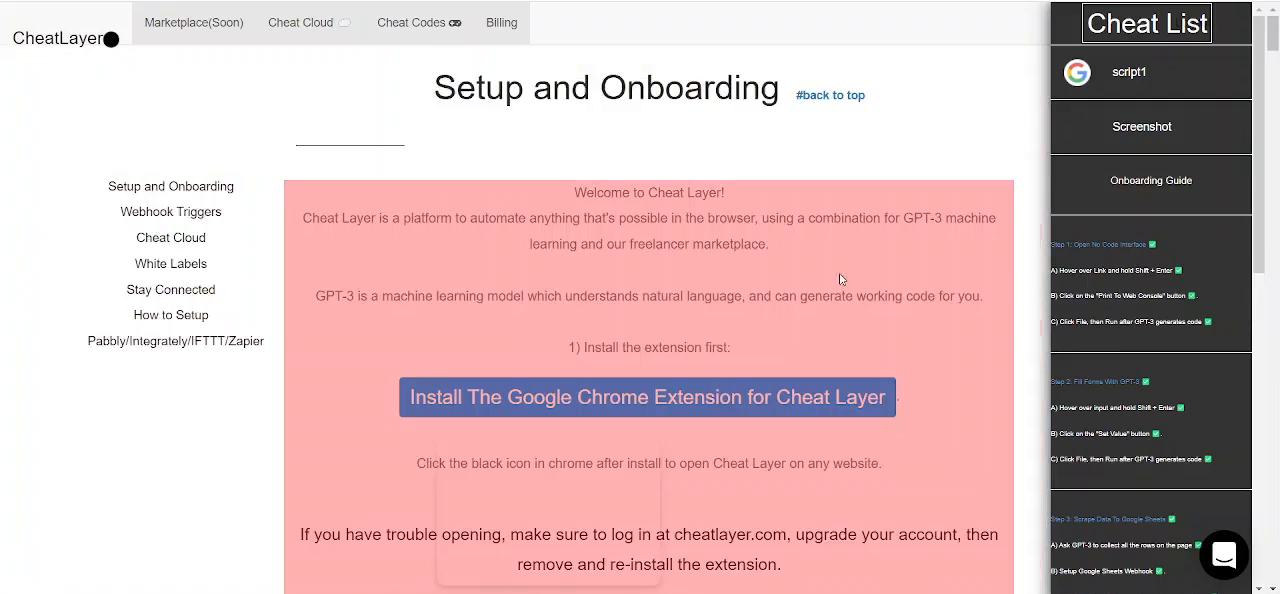
Step: Start the automated onboarding from the setup page and advance to Step 5, Run Cheat Codes
scroll(821, 270, "down", 3)
scroll(821, 270, "down", 3)
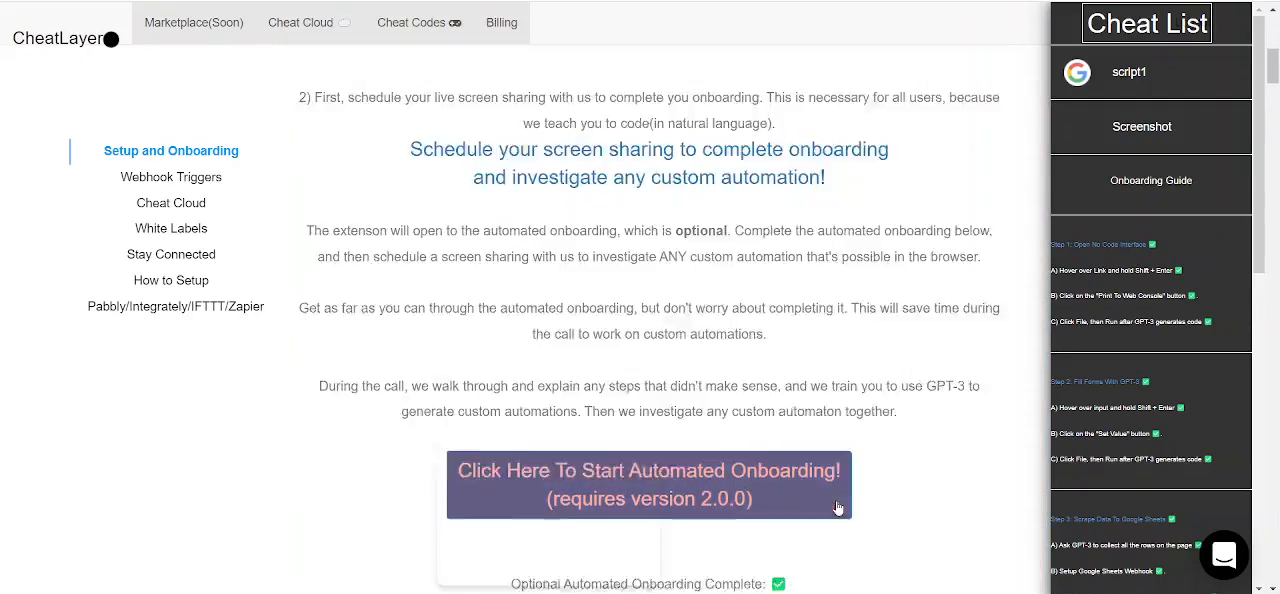
scroll(838, 508, "down", 3)
left_click(800, 271)
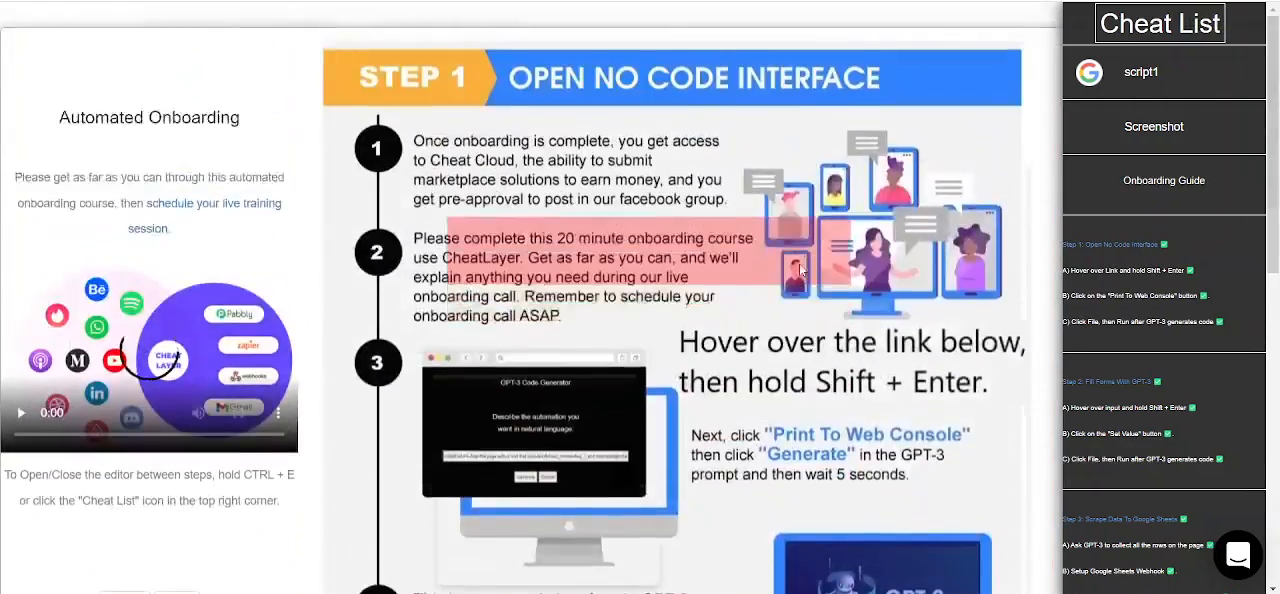
scroll(183, 365, "down", 5)
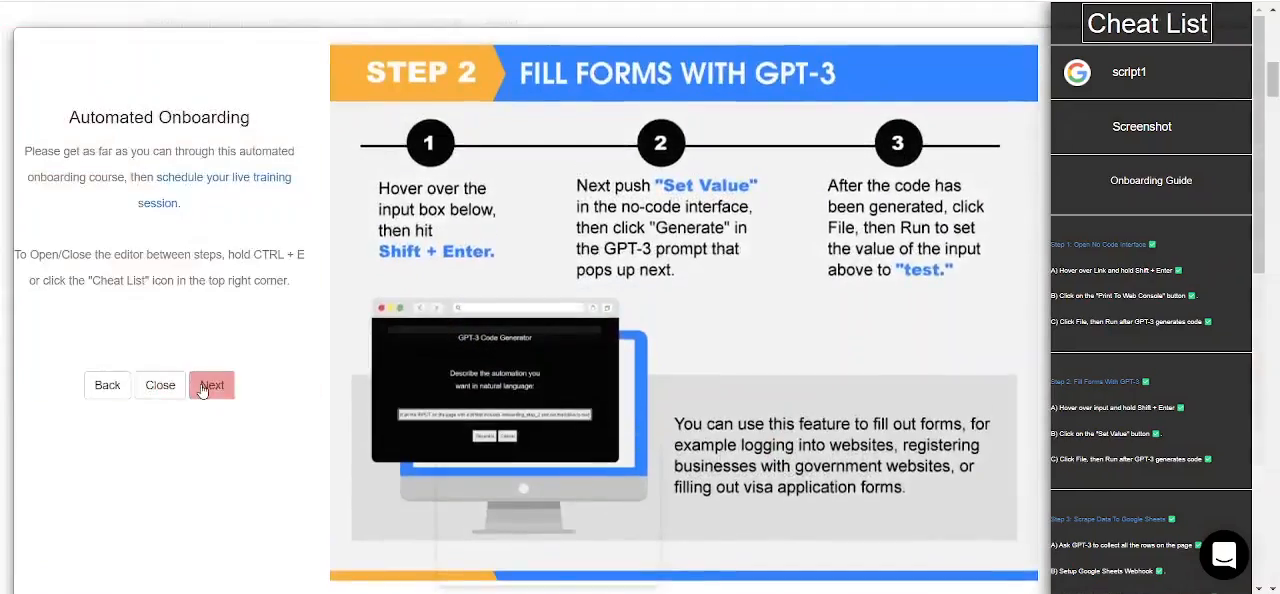
left_click(205, 383)
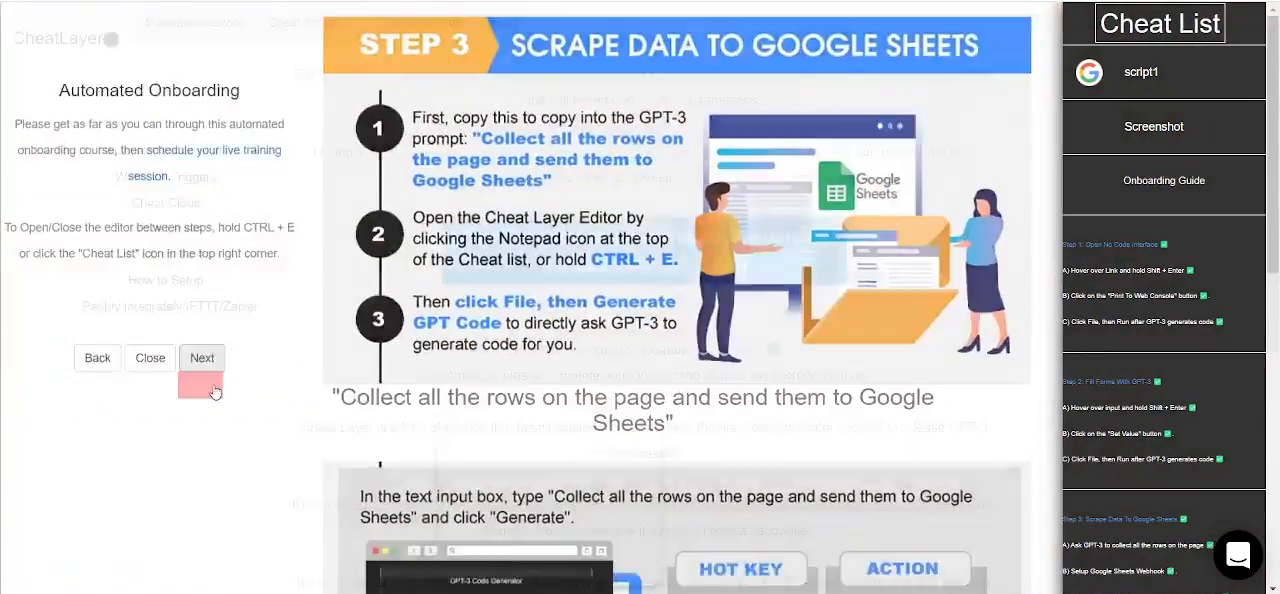
left_click(200, 384)
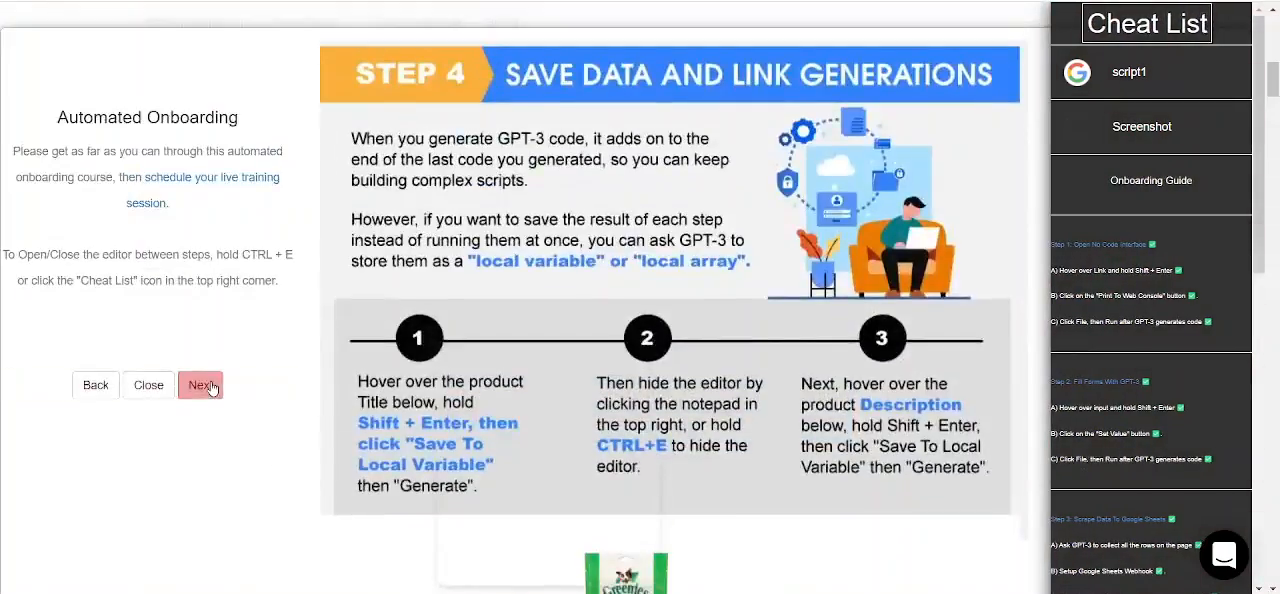
left_click(205, 385)
scroll(352, 370, "down", 4)
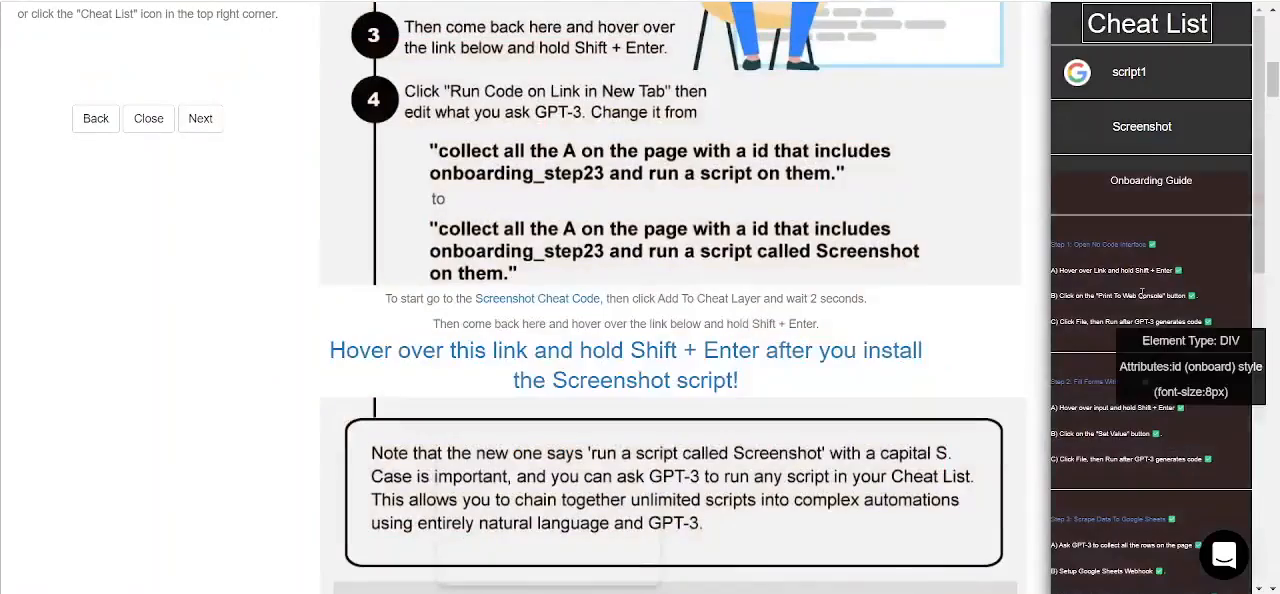
Step: Open the no-code interface on the Step 5 practice link and choose the Run Code On Link In New Tab action
scroll(1143, 296, "down", 6)
scroll(1141, 296, "down", 3)
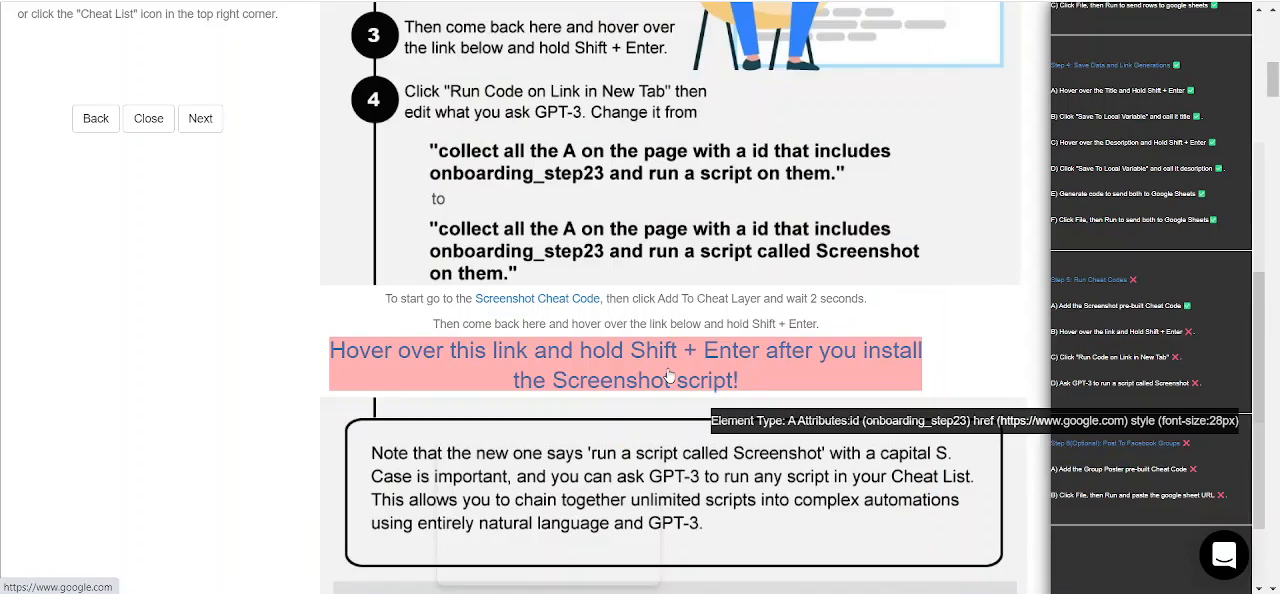
key("shift+Return")
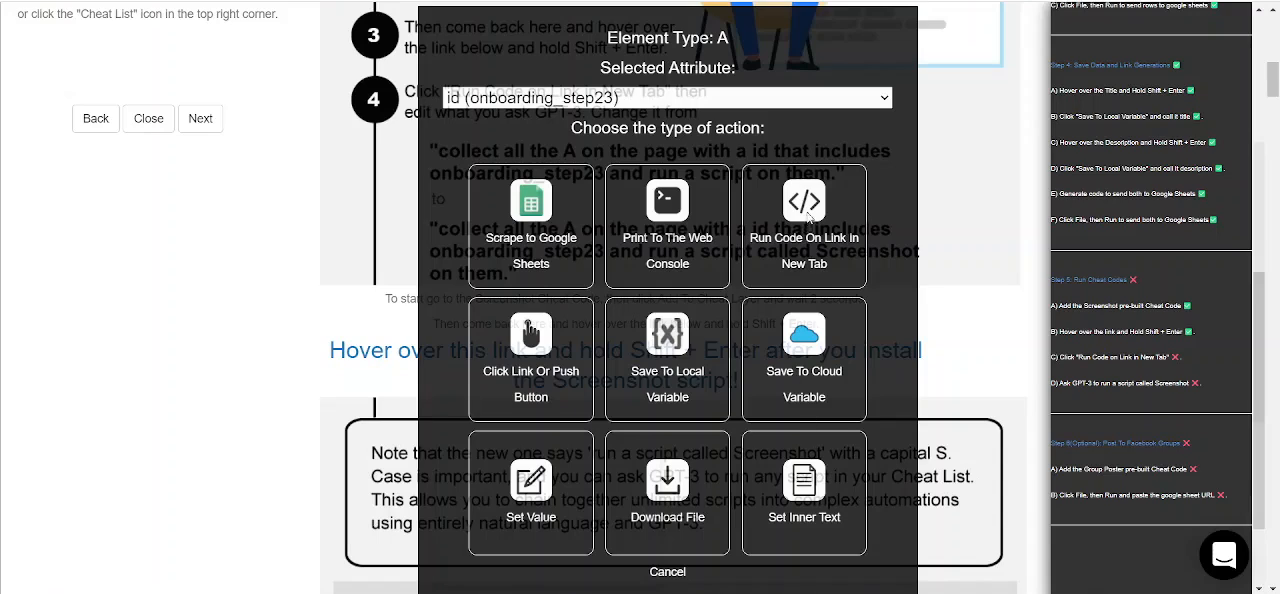
left_click(808, 215)
Step: Edit the end of the GPT-3 prompt to "run a script called Screenshot on them." and generate the code
left_click_drag(778, 240, 957, 246)
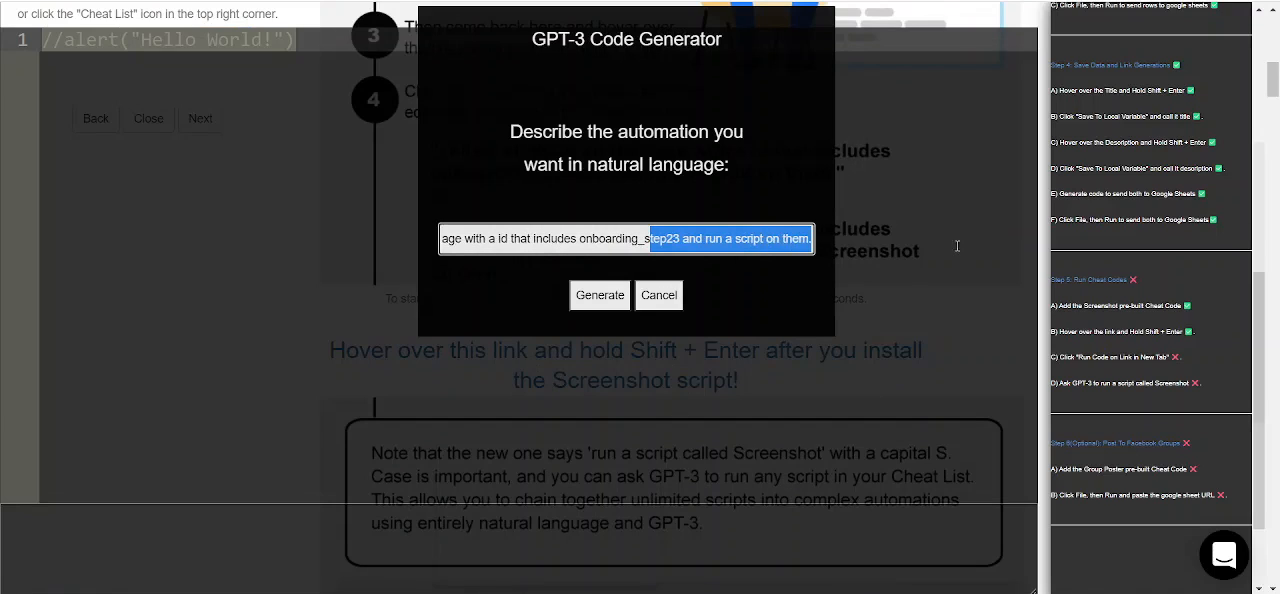
left_click(744, 240)
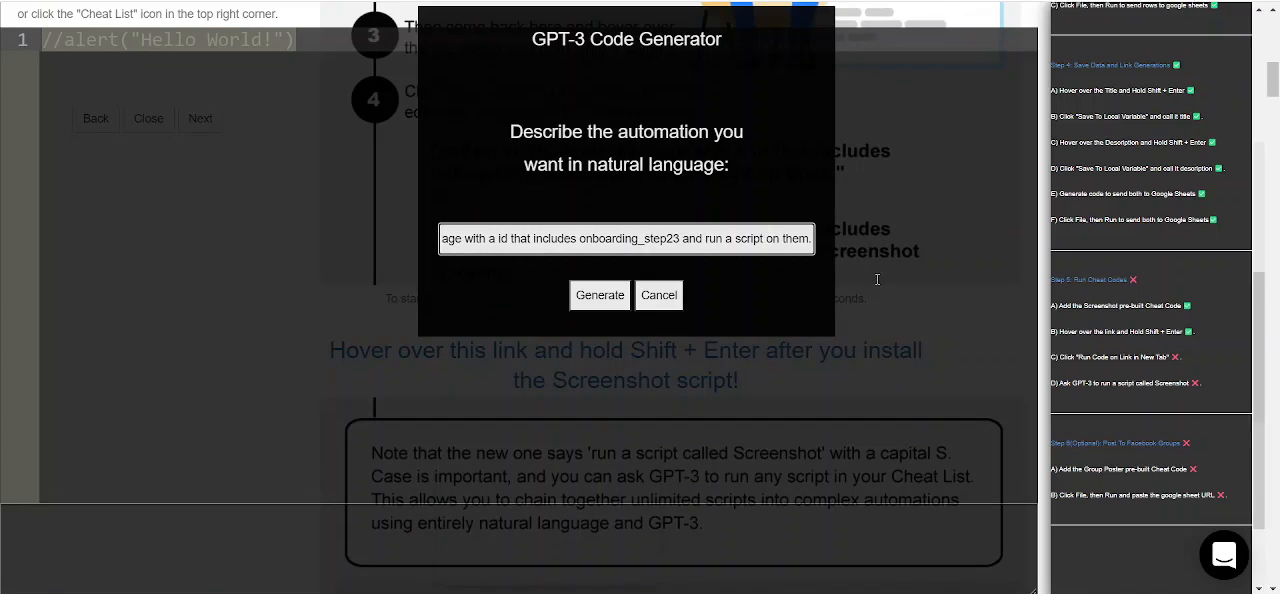
type("called SCr")
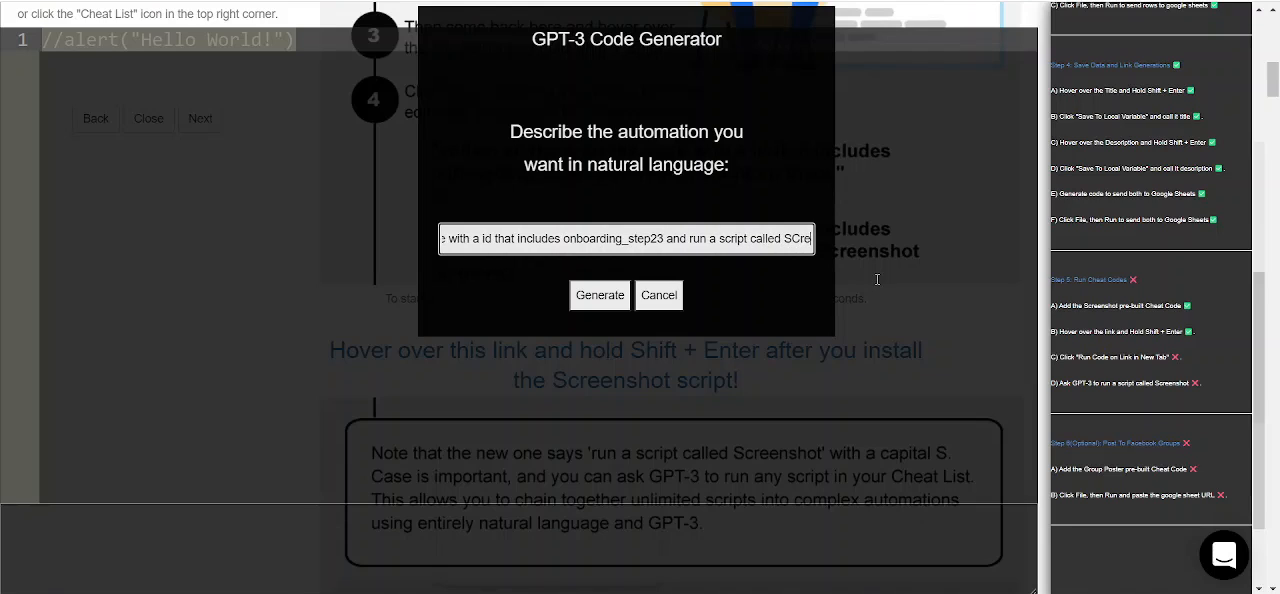
key("BackSpace")
type("creenshot")
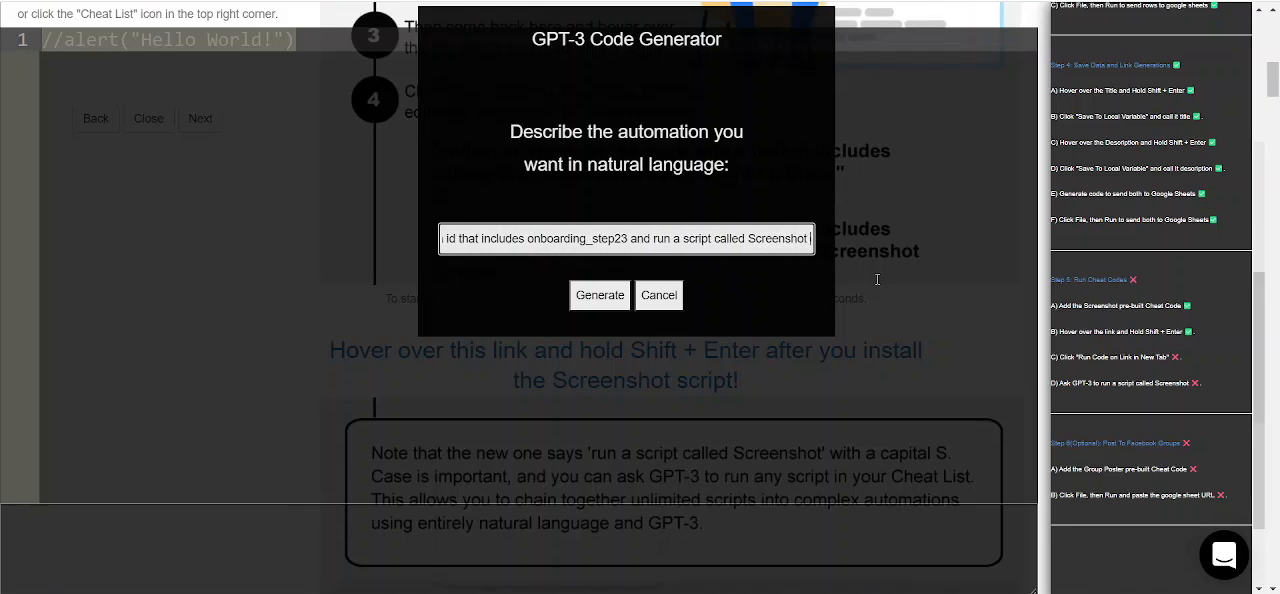
key("Right")
key("Right")
key("Right")
key("Right")
key("Right")
key("Right")
key("Right")
key("Right")
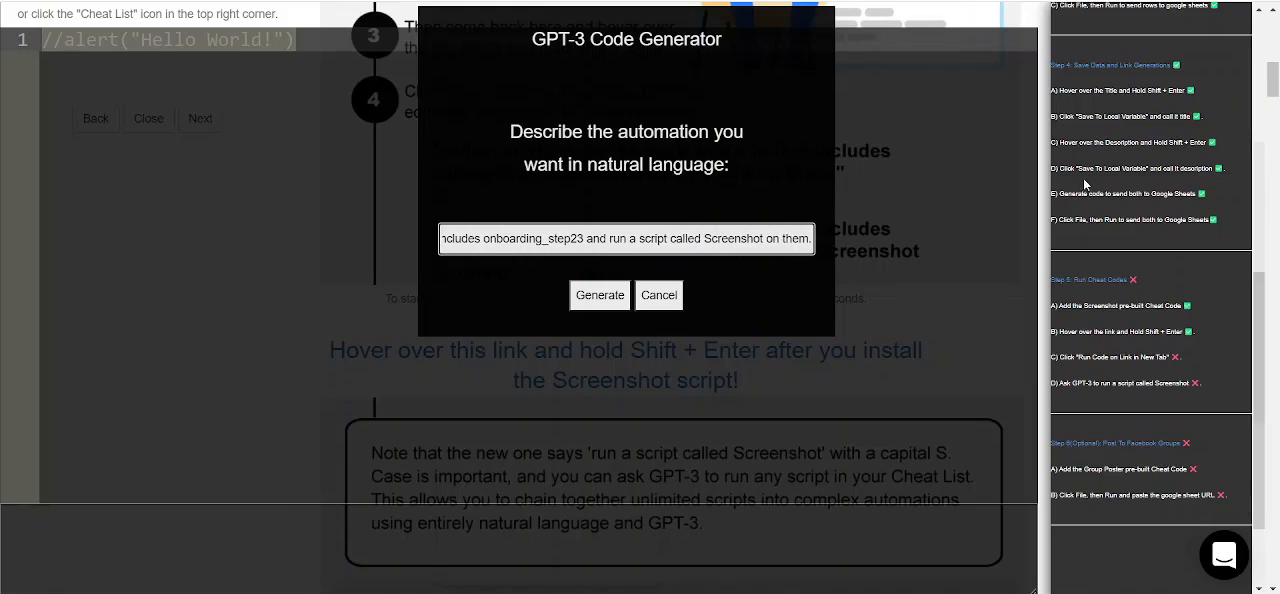
scroll(1099, 179, "up", 3)
scroll(1098, 178, "up", 4)
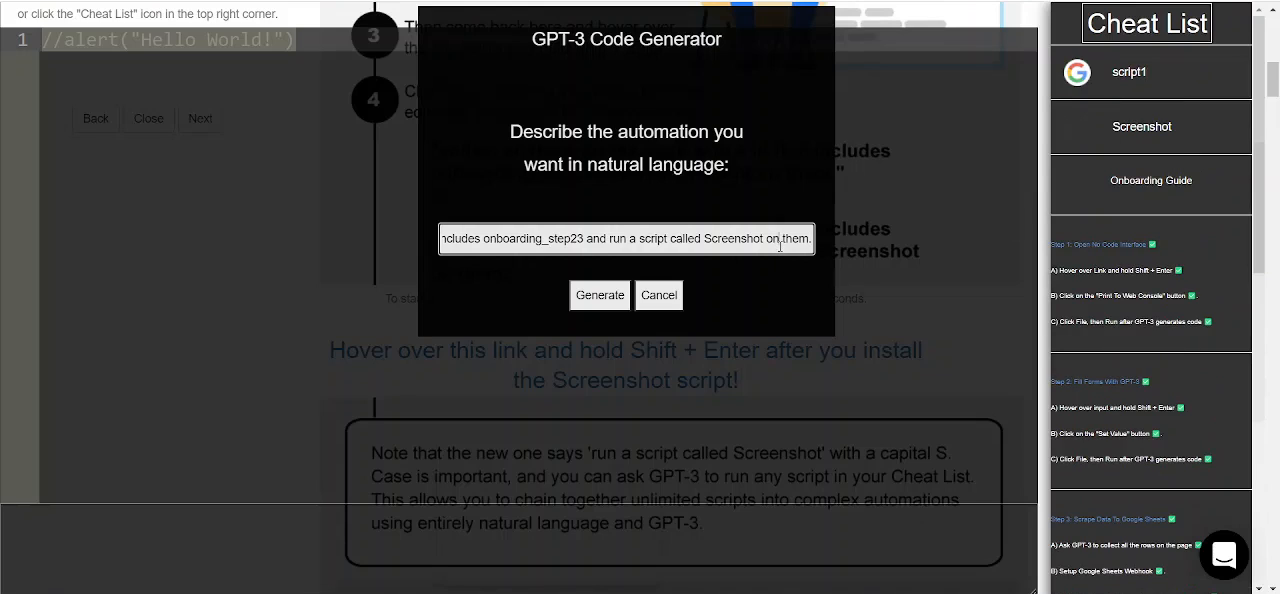
left_click(599, 295)
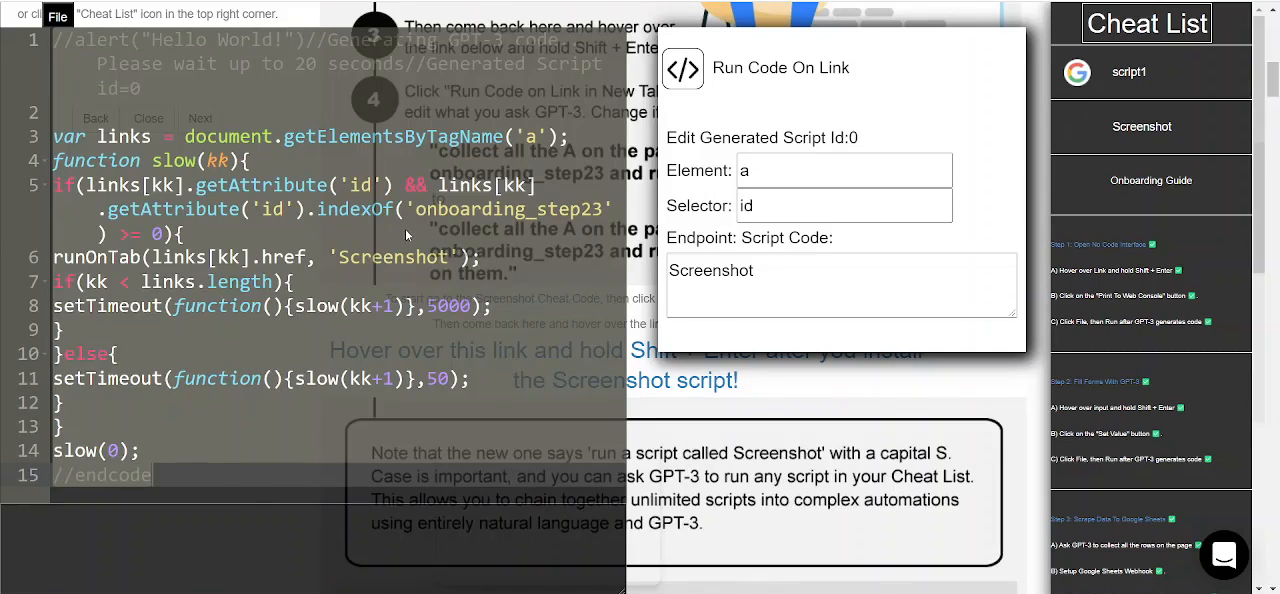
Step: Run the generated script, and view and close the downloaded image webpage (77).png
left_click(405, 232)
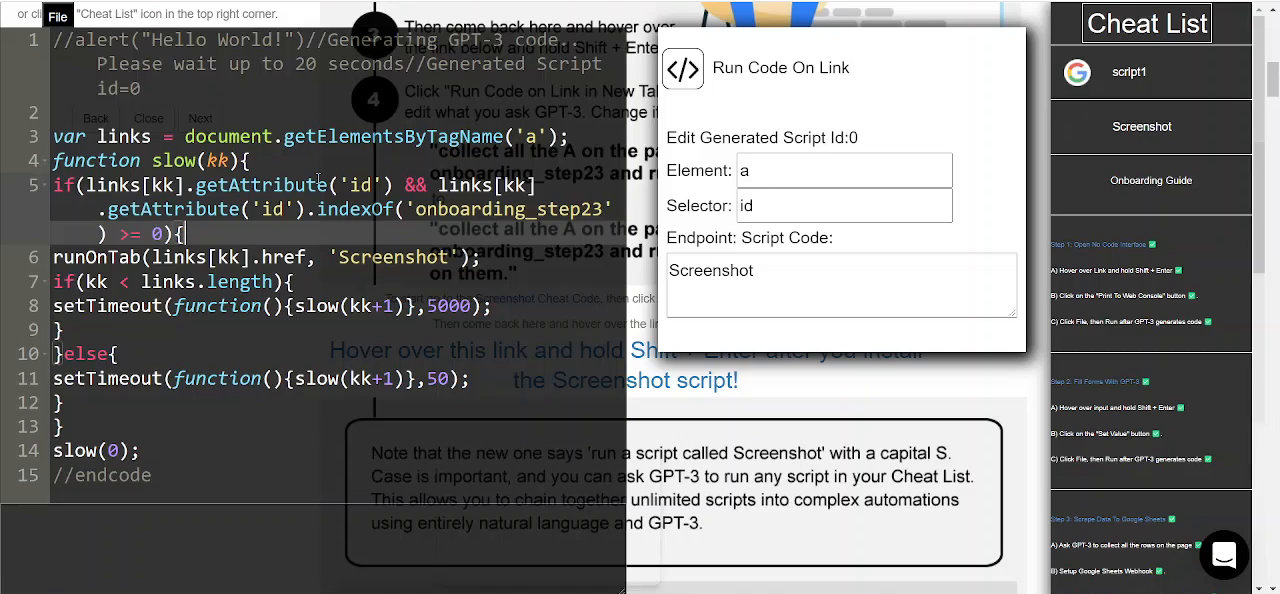
left_click(57, 16)
left_click(67, 104)
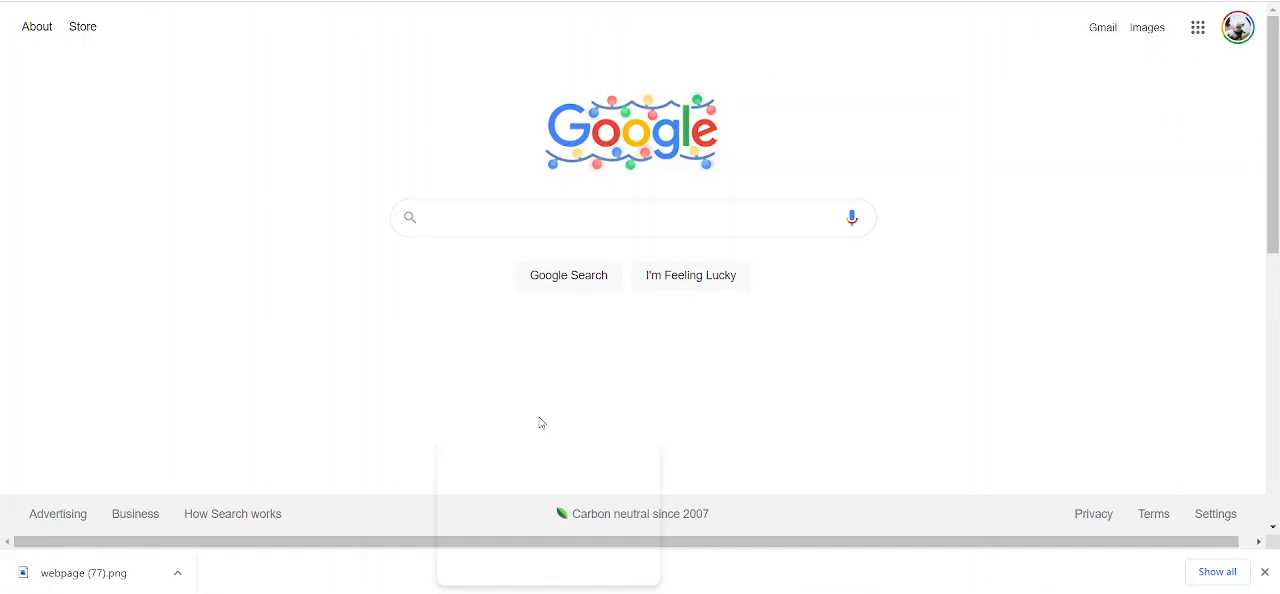
left_click(140, 578)
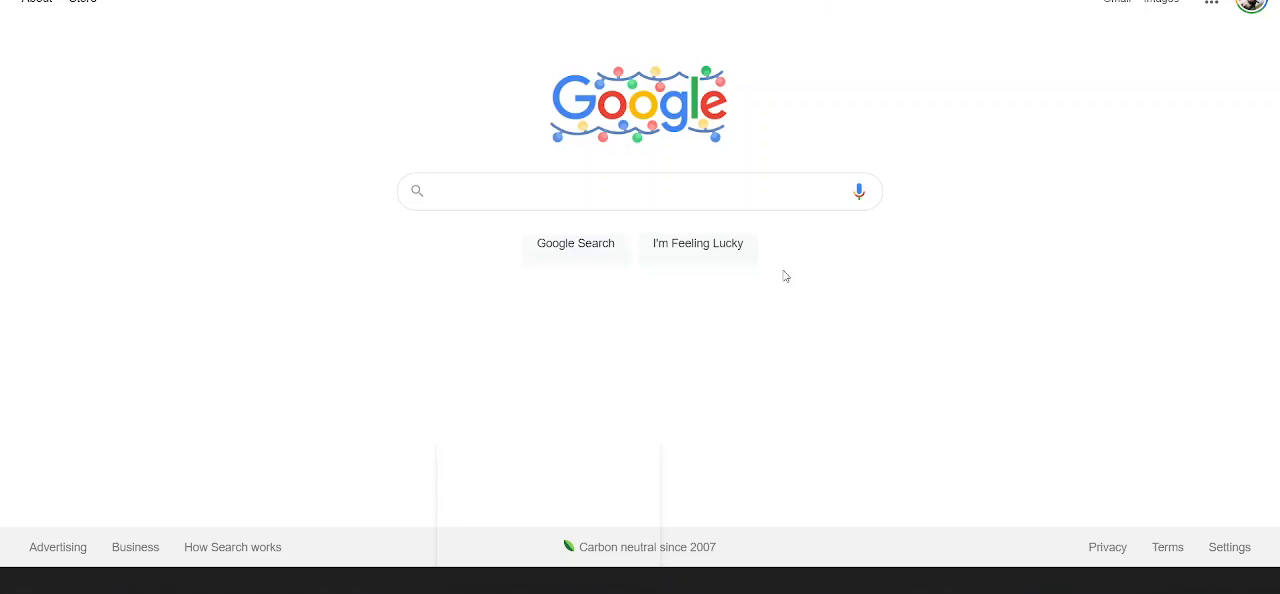
left_click(1262, 2)
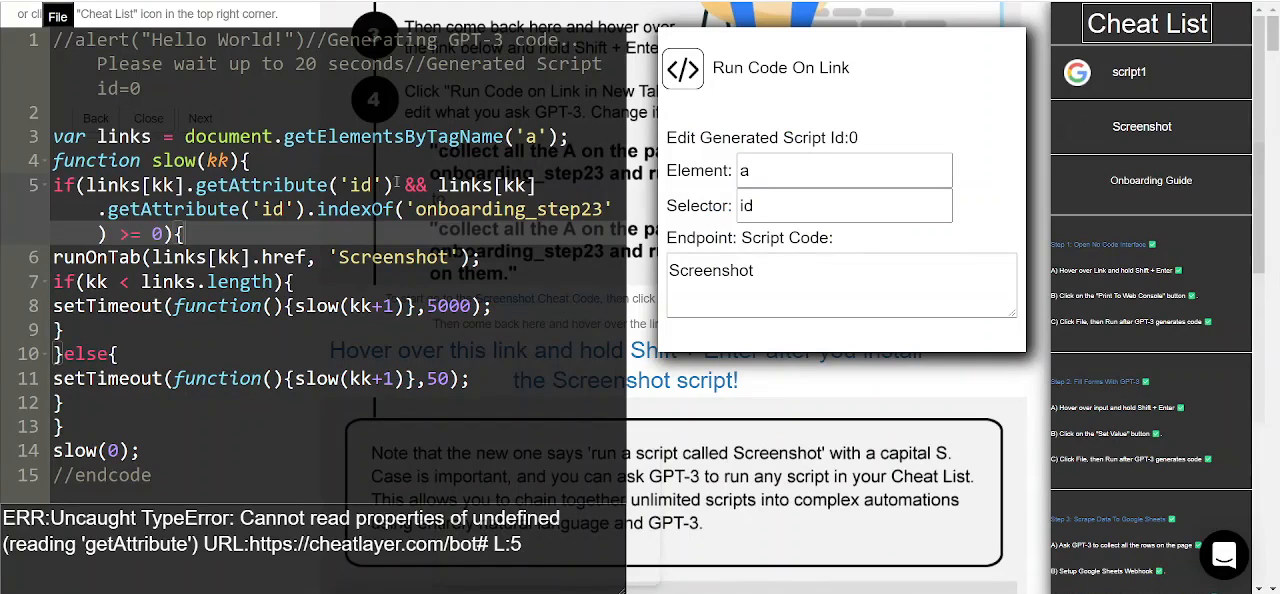
Step: Close the automated onboarding guide to return to the setup page
mouse_move(1086, 138)
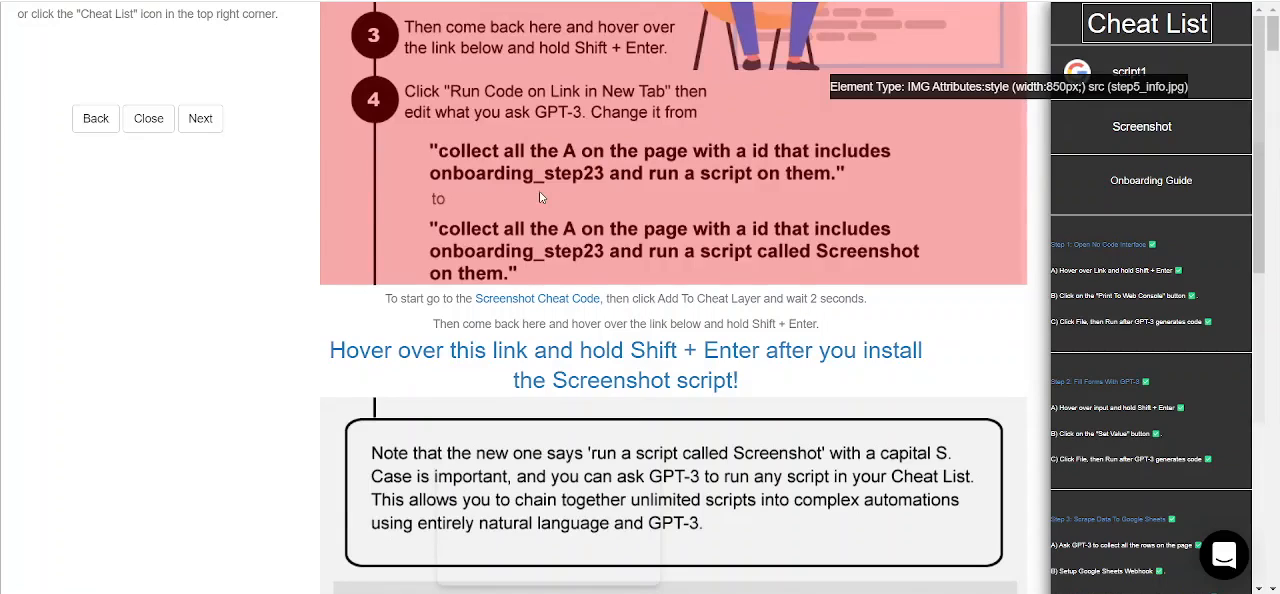
scroll(543, 195, "up", 5)
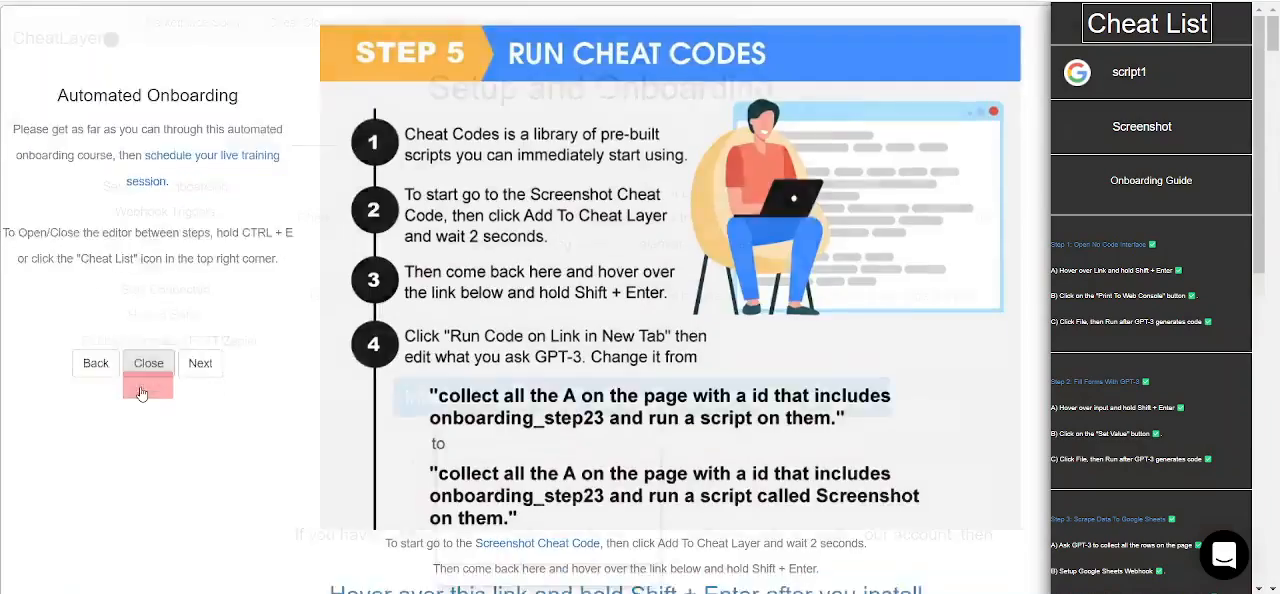
left_click(143, 366)
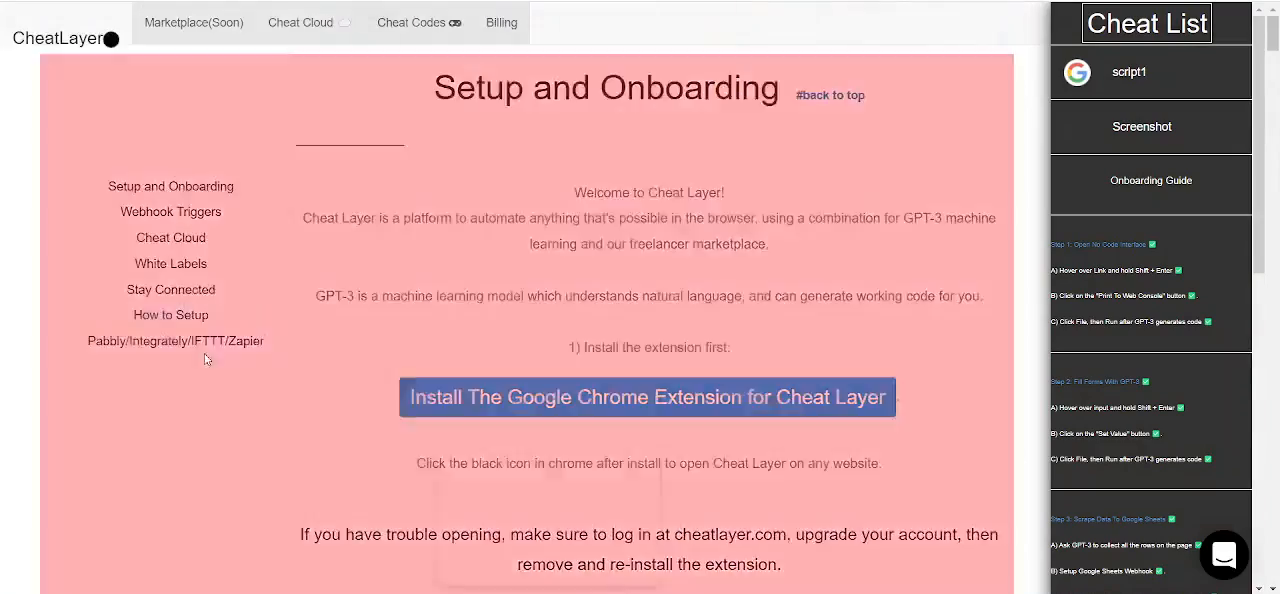
Step: Restart the automated onboarding from the setup page and advance through its steps to Step 5, Run Cheat Codes
scroll(420, 347, "down", 15)
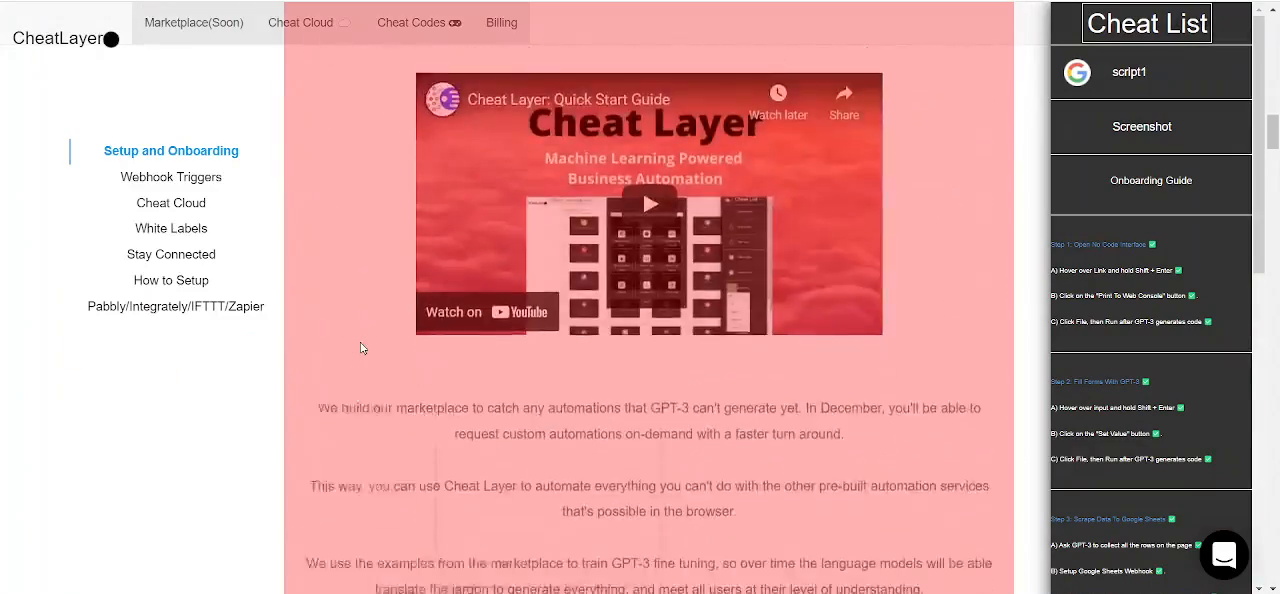
scroll(362, 348, "up", 2)
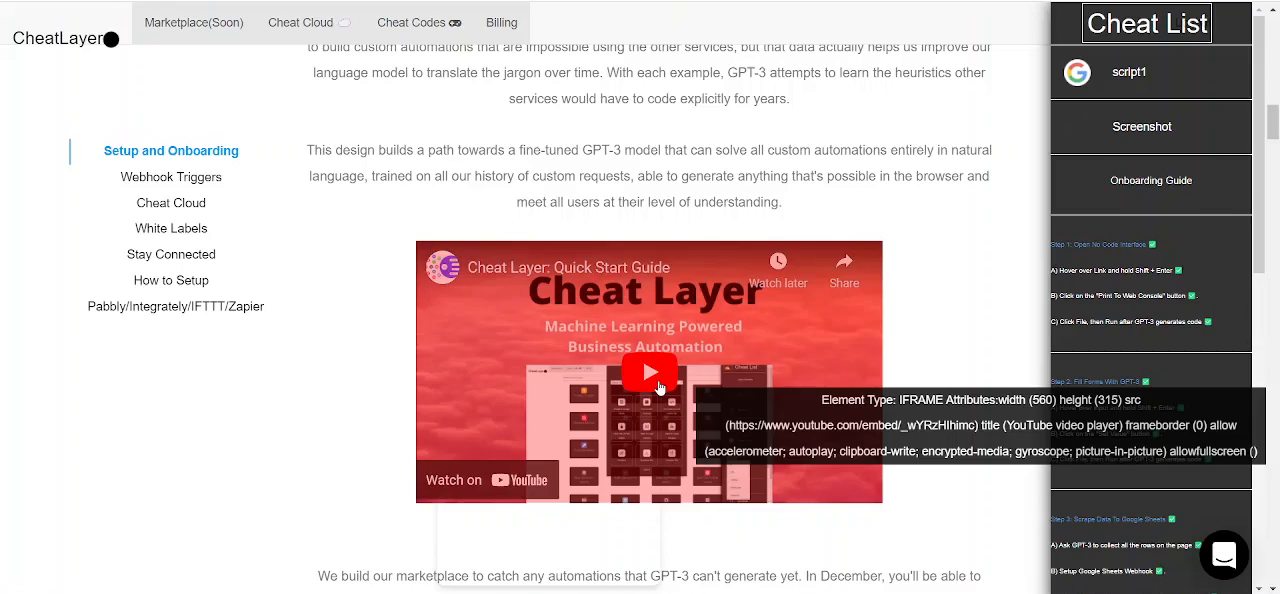
scroll(658, 387, "down", 9)
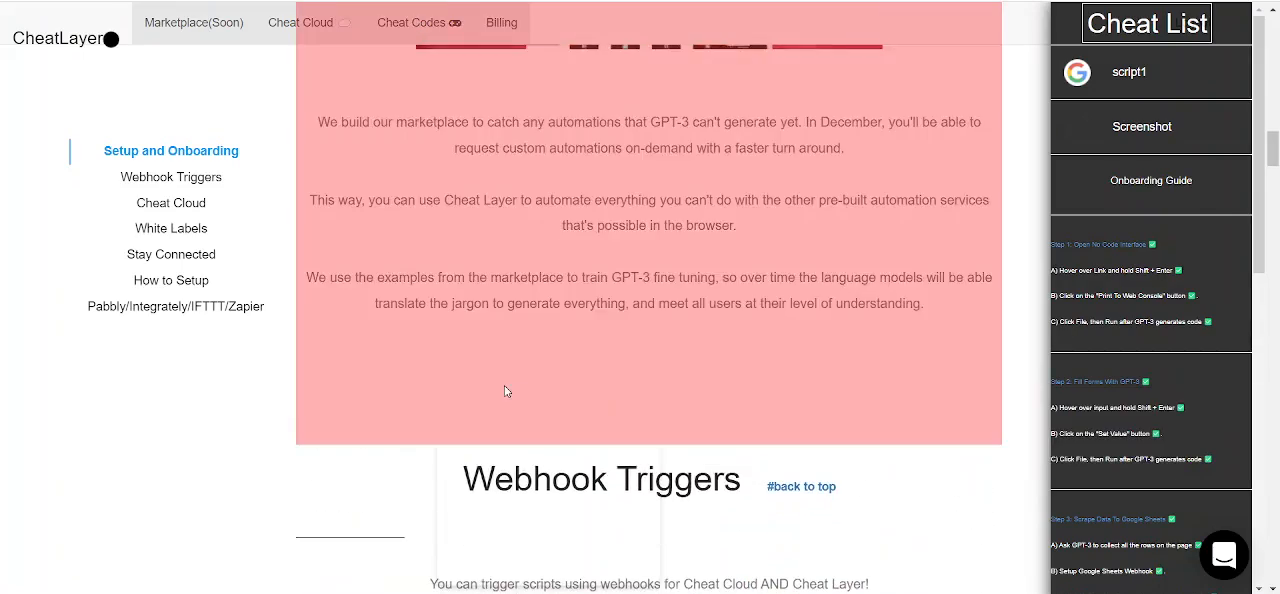
scroll(506, 387, "up", 10)
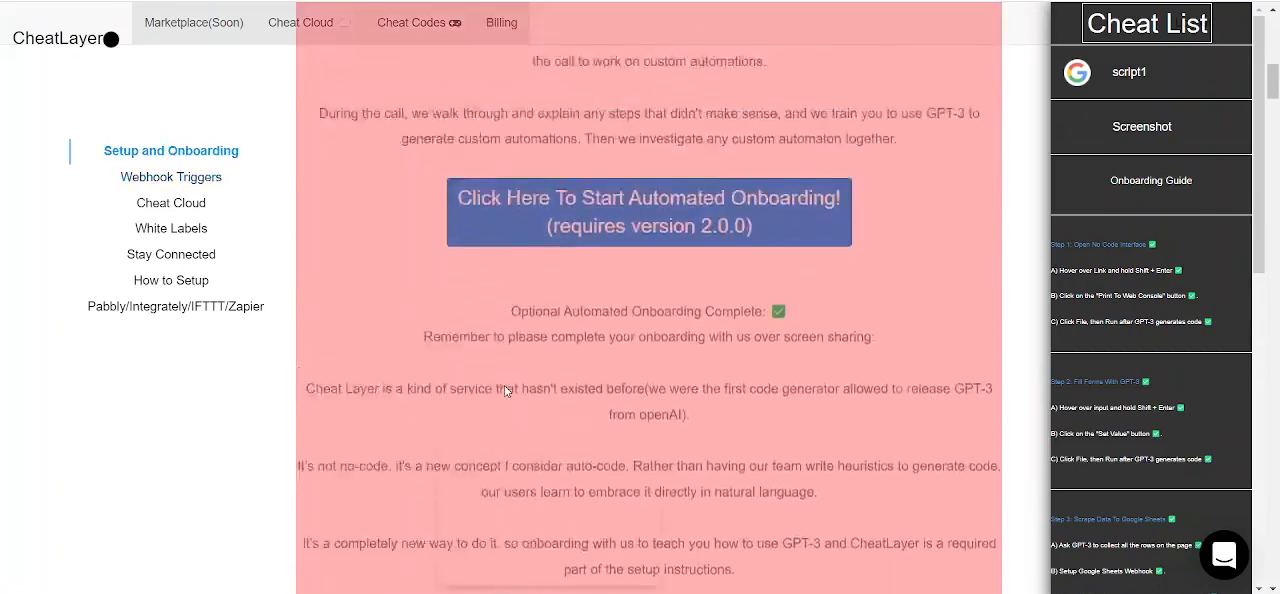
scroll(1120, 398, "down", 10)
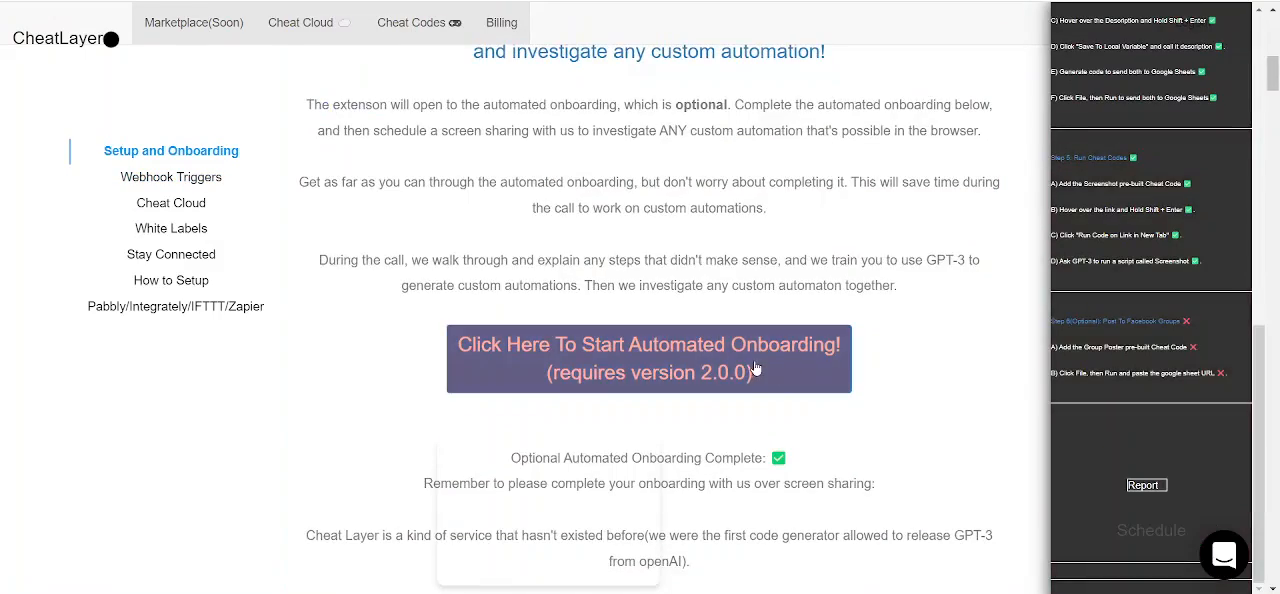
left_click(756, 370)
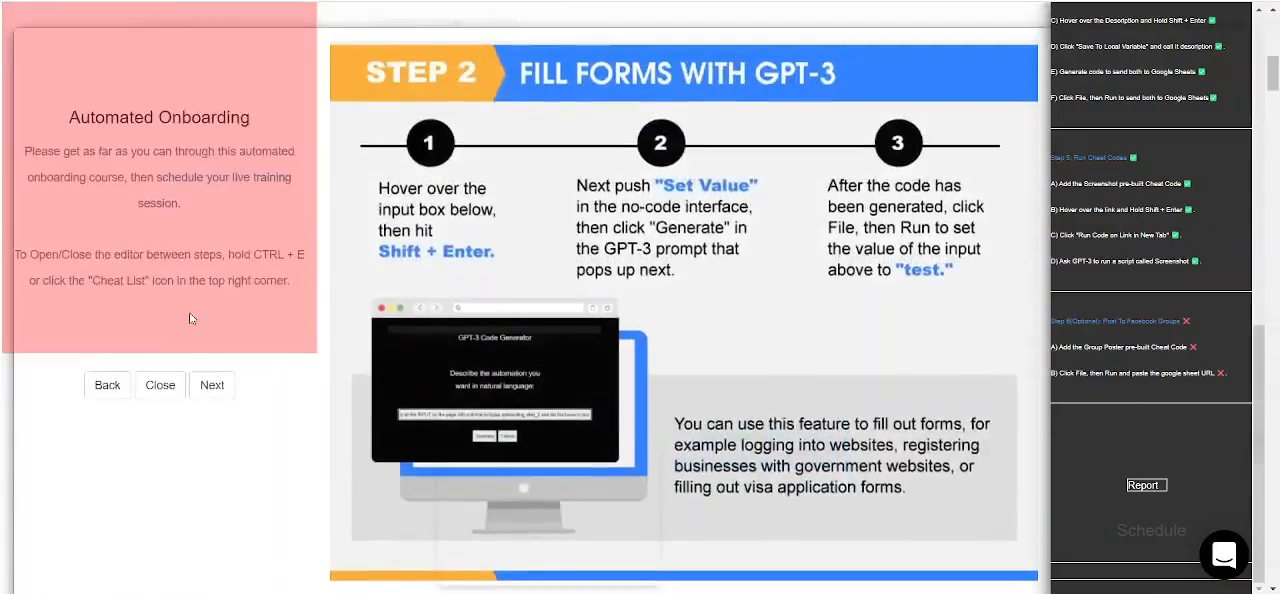
left_click(201, 396)
left_click(210, 387)
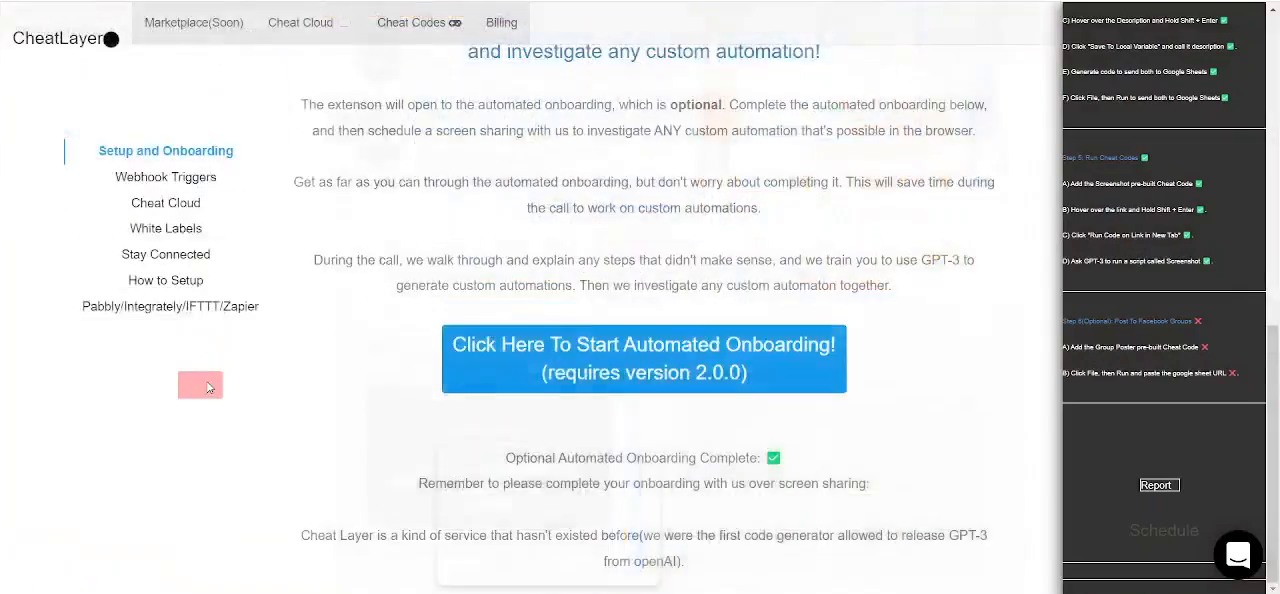
left_click(204, 386)
left_click(204, 386)
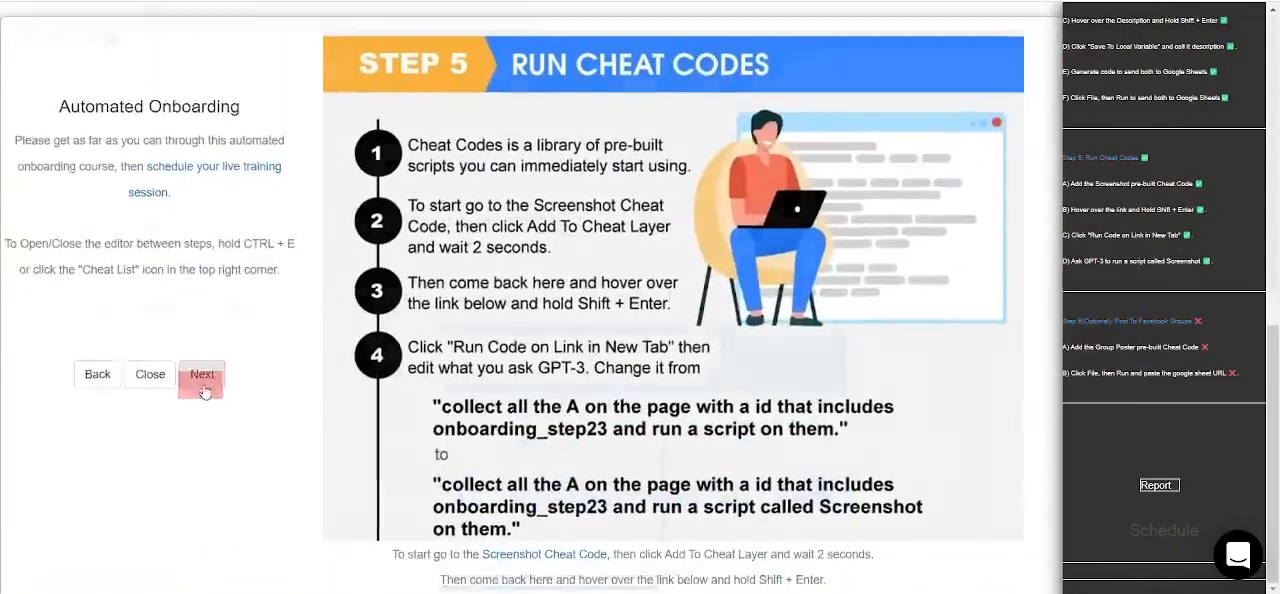